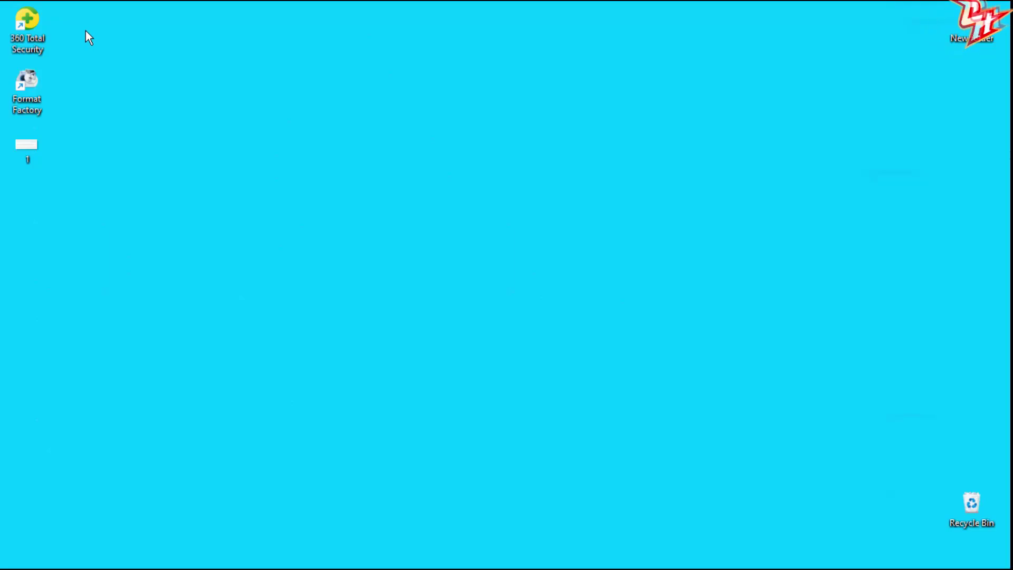
pyautogui.moveTo(77, 21); pyautogui.dragTo(127, 90)
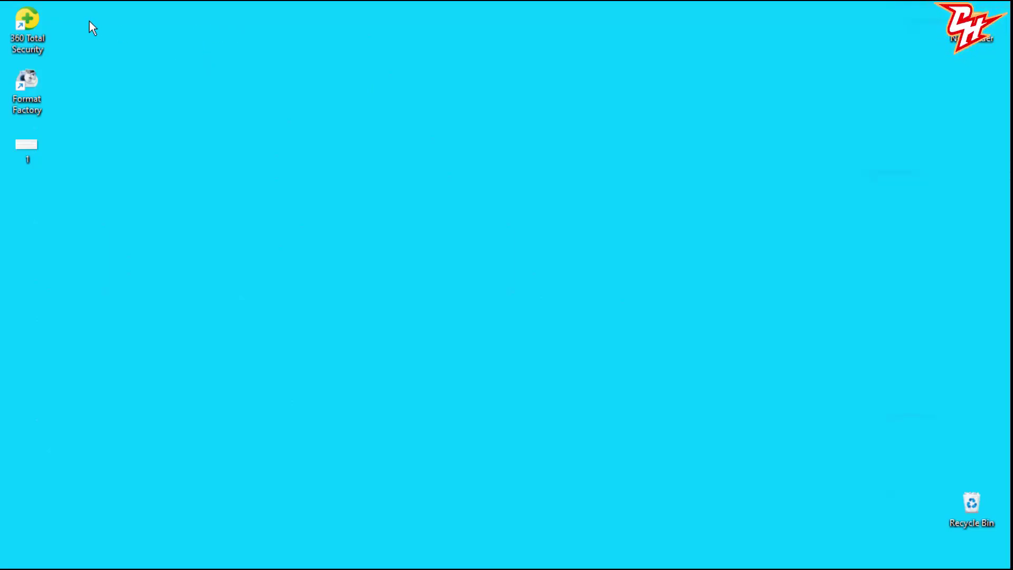
pyautogui.moveTo(90, 17); pyautogui.dragTo(227, 82)
pyautogui.rightClick(412, 215)
pyautogui.click(657, 232)
pyautogui.moveTo(636, 547)
pyautogui.moveTo(78, 16); pyautogui.dragTo(92, 108)
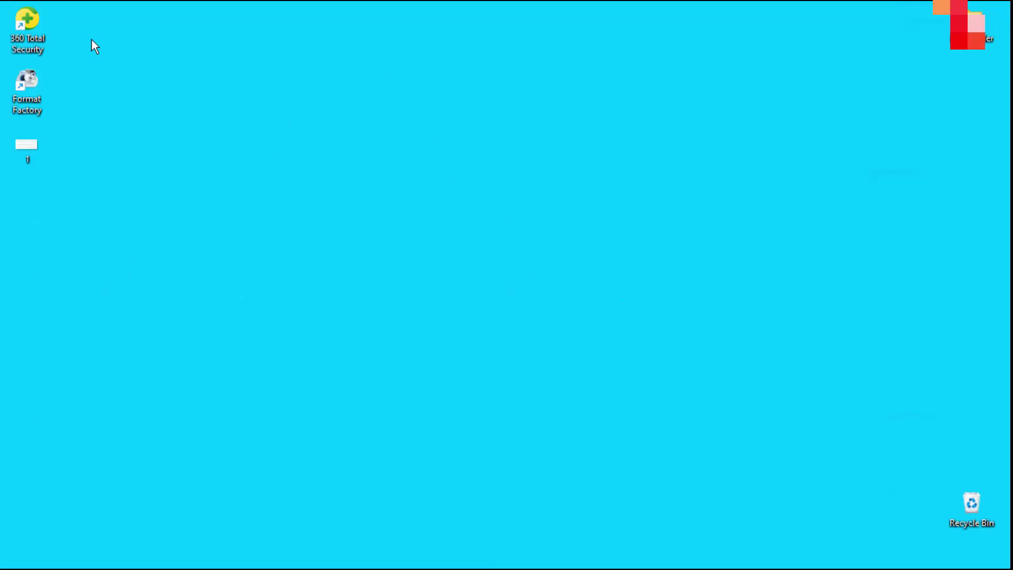
pyautogui.moveTo(78, 21); pyautogui.dragTo(164, 80)
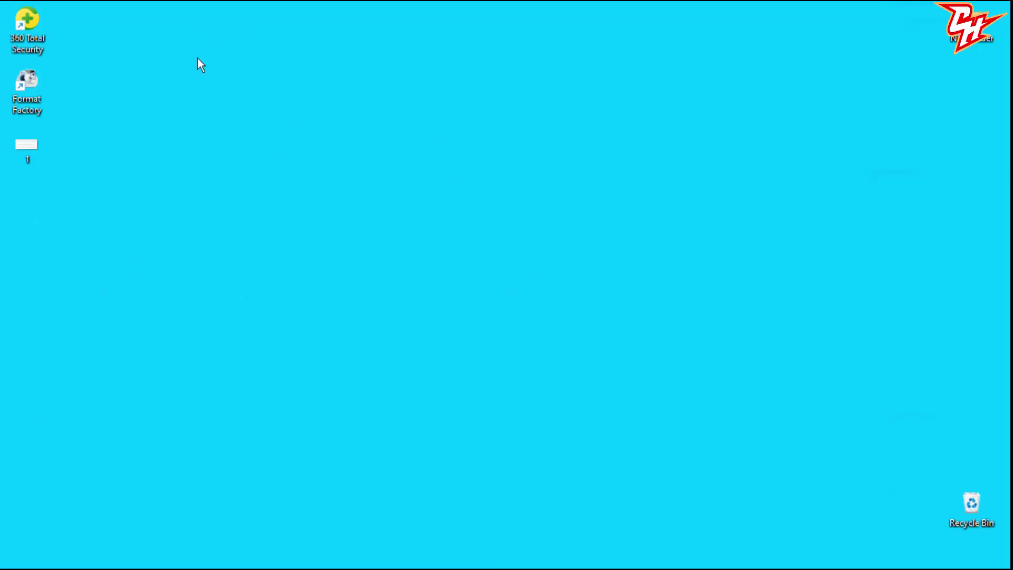
pyautogui.moveTo(88, 17); pyautogui.dragTo(71, 63)
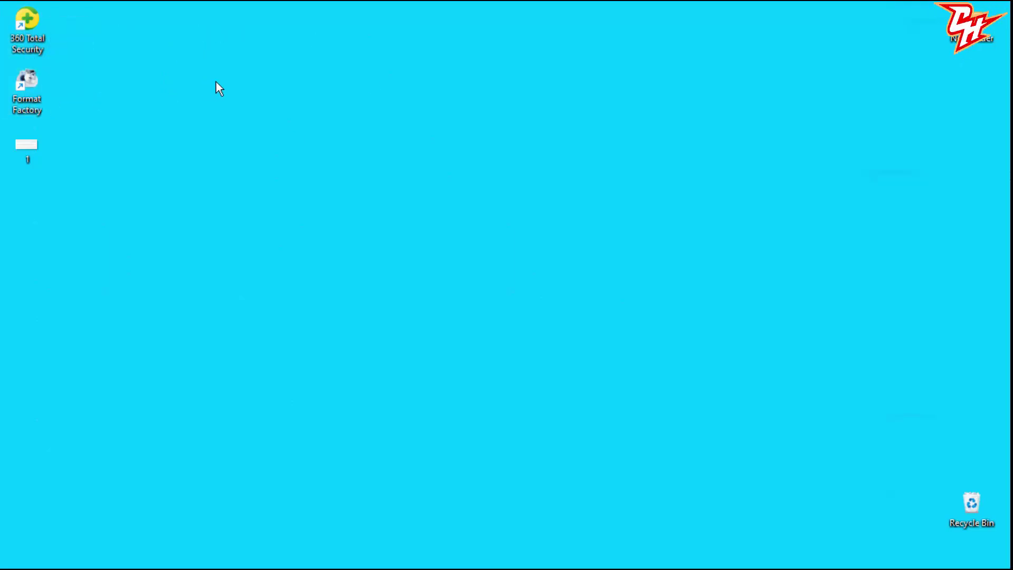
pyautogui.rightClick(412, 216)
pyautogui.click(657, 232)
pyautogui.moveTo(657, 568)
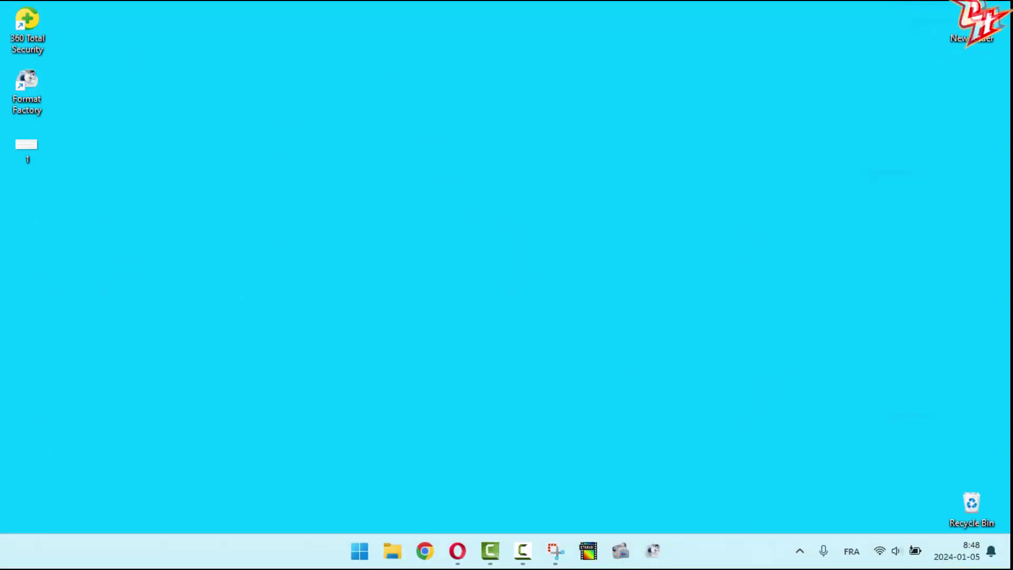
pyautogui.moveTo(78, 16); pyautogui.dragTo(109, 104)
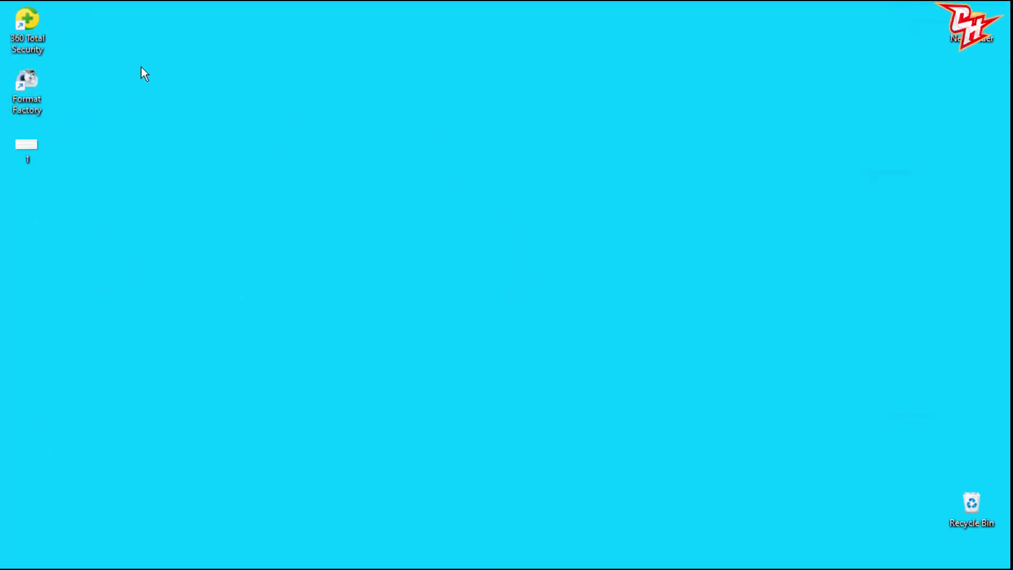
pyautogui.moveTo(78, 21); pyautogui.dragTo(113, 94)
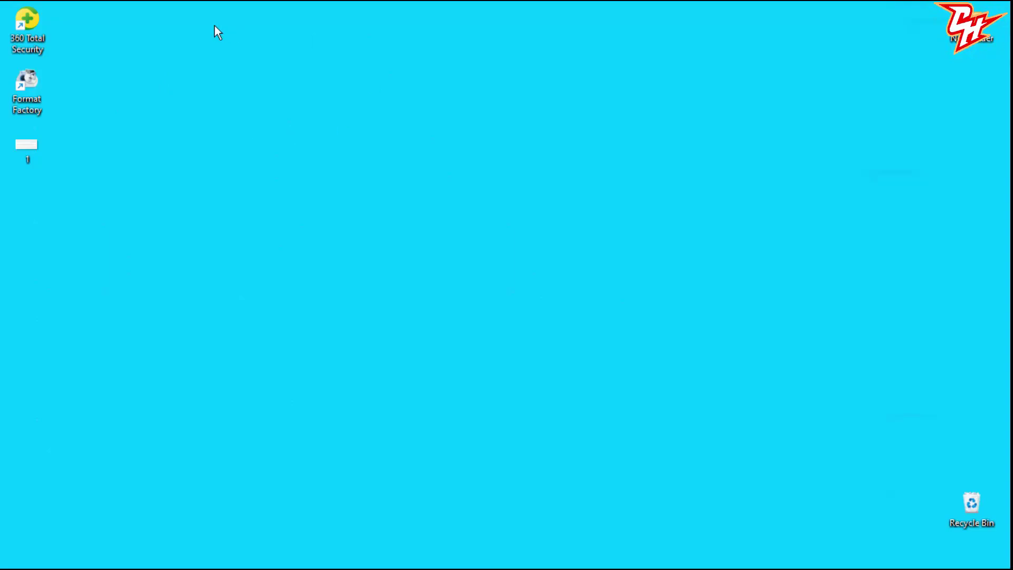
pyautogui.moveTo(88, 18); pyautogui.dragTo(92, 94)
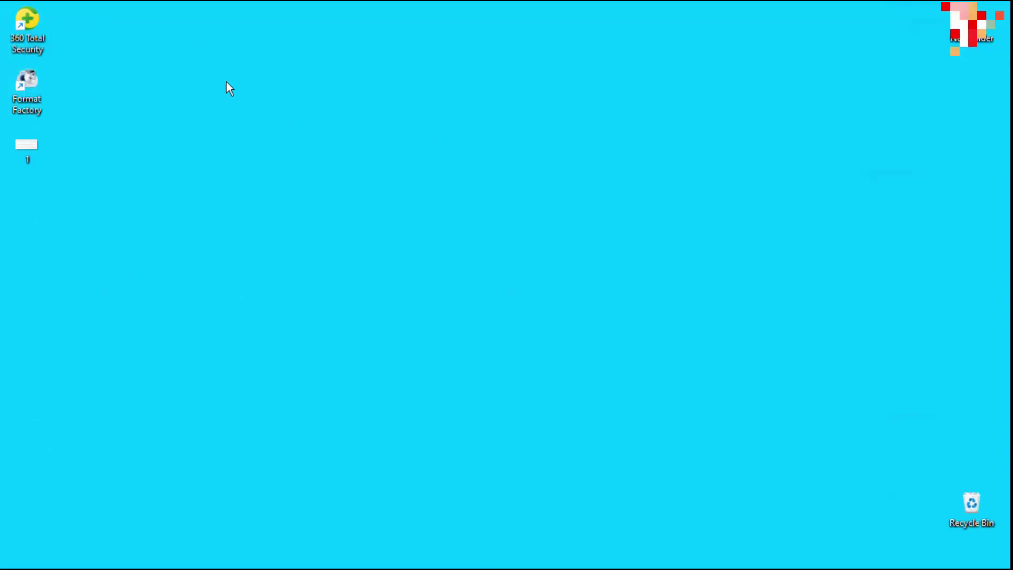
pyautogui.rightClick(412, 215)
pyautogui.click(658, 232)
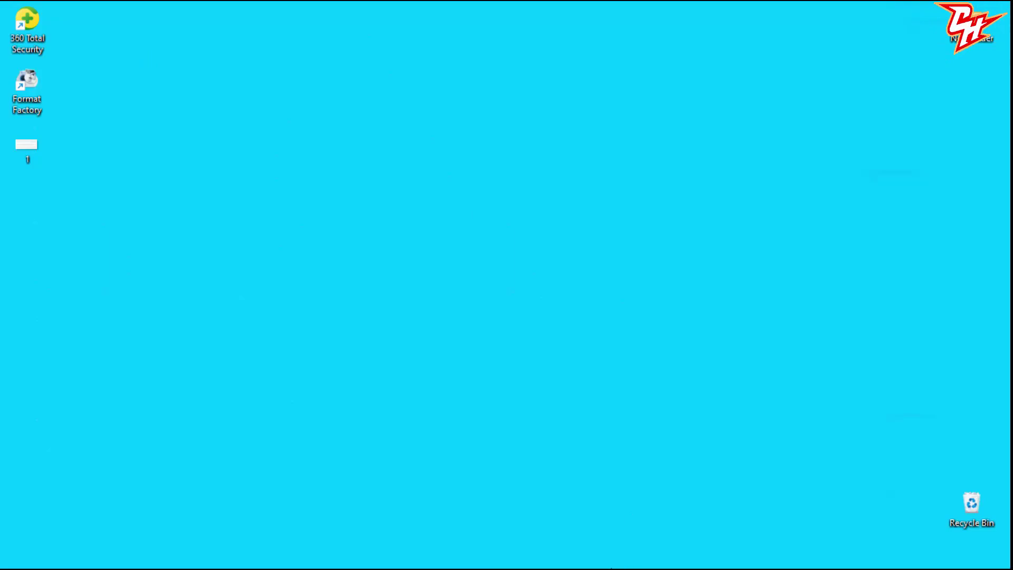
pyautogui.moveTo(644, 549)
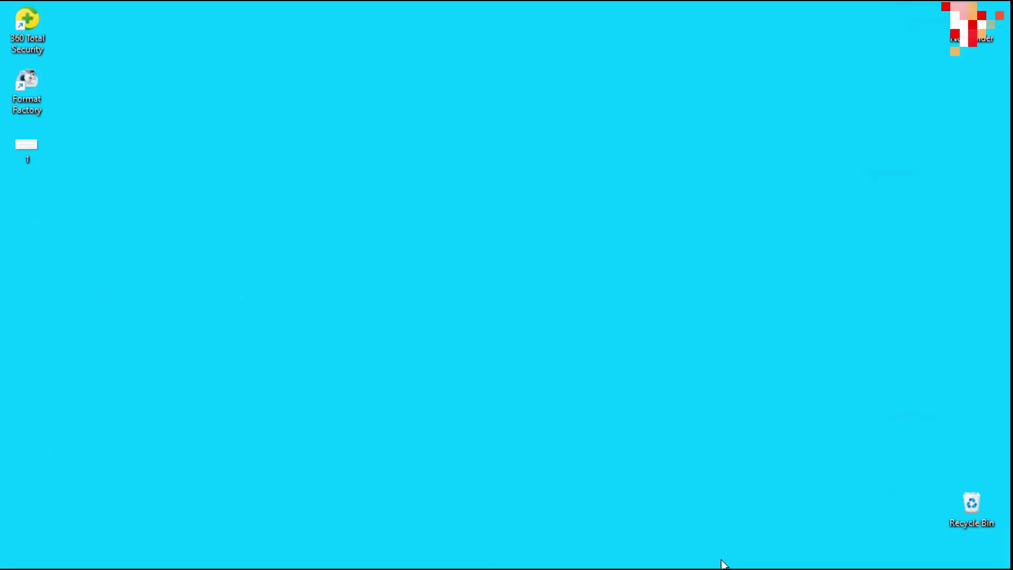
pyautogui.moveTo(42, 93); pyautogui.dragTo(80, 119)
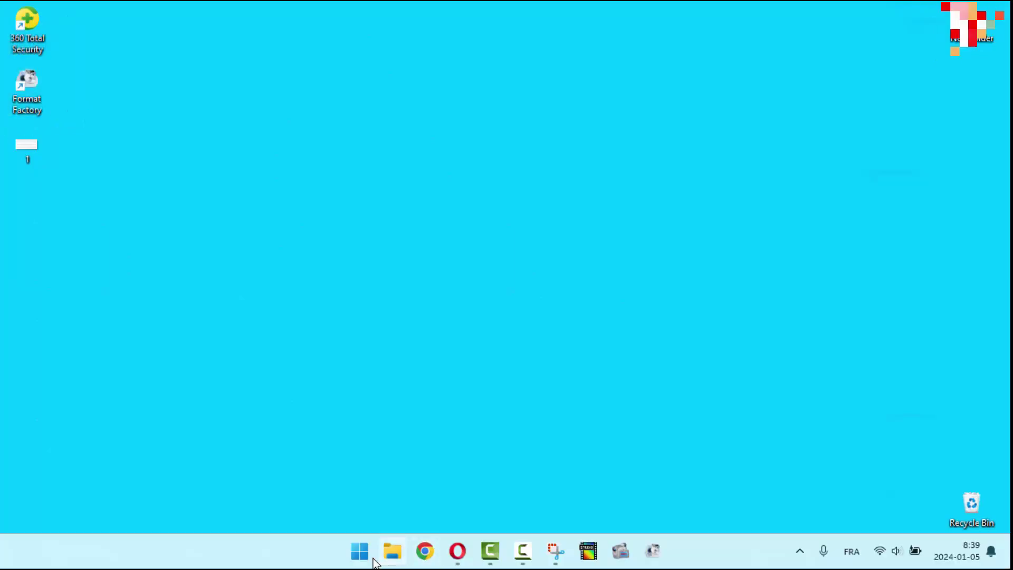
# Search Windows for "RE" and open Registry Editor from the results
pyautogui.click(359, 551)
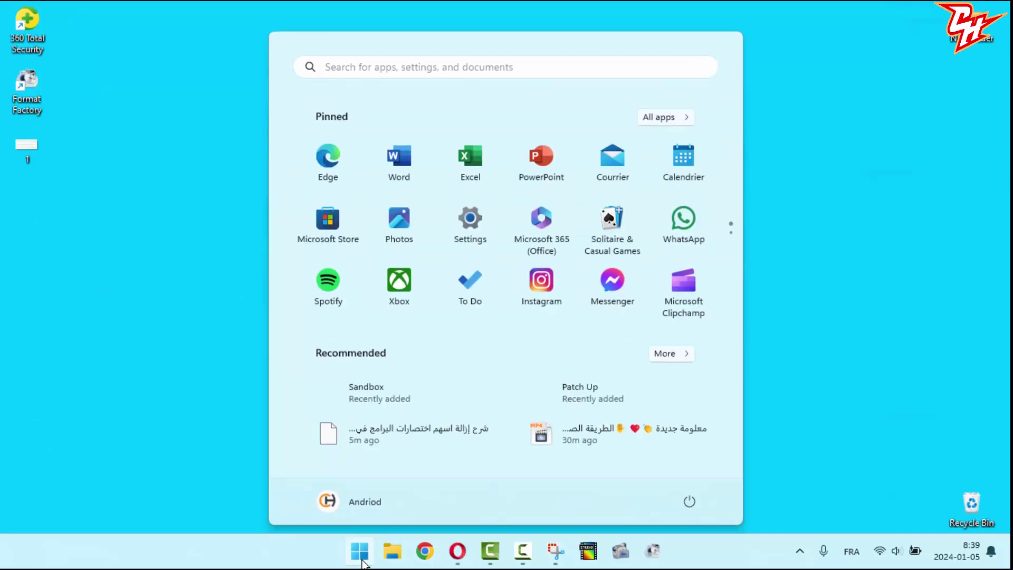
pyautogui.click(434, 67)
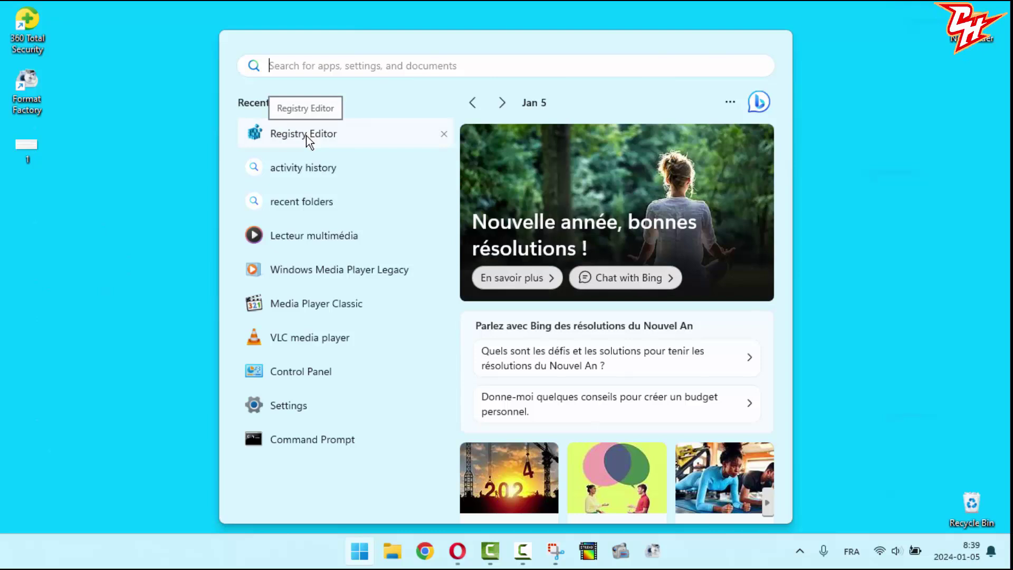
pyautogui.write('RE')
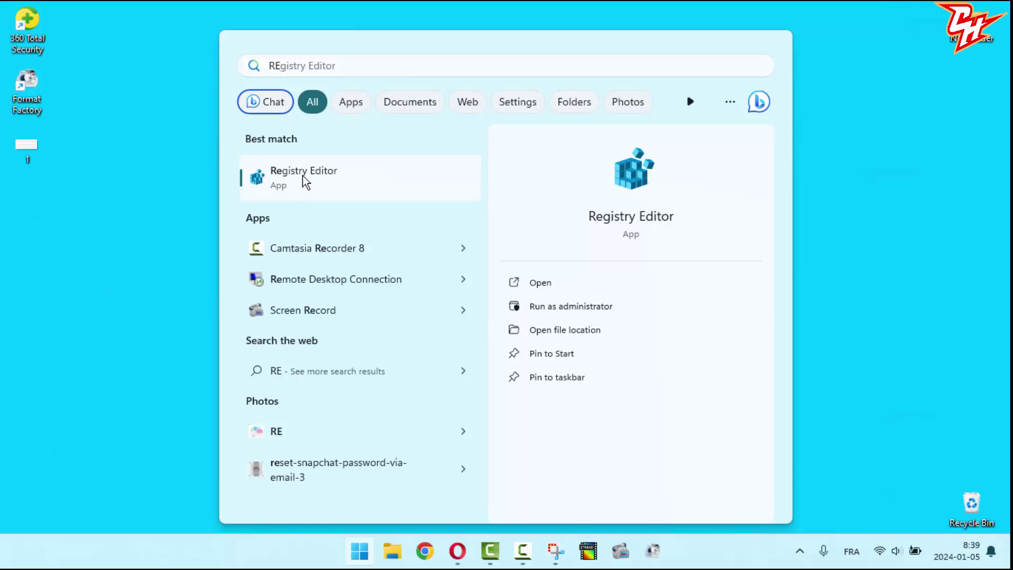
pyautogui.click(302, 175)
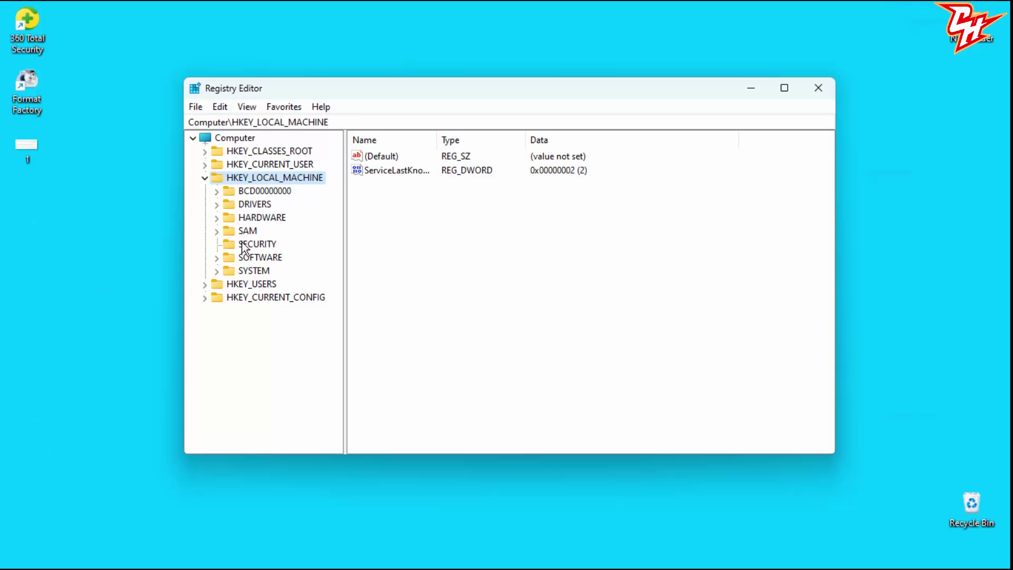
# Expand SOFTWARE, Microsoft and Windows under HKEY_LOCAL_MACHINE in the registry tree
pyautogui.click(217, 258)
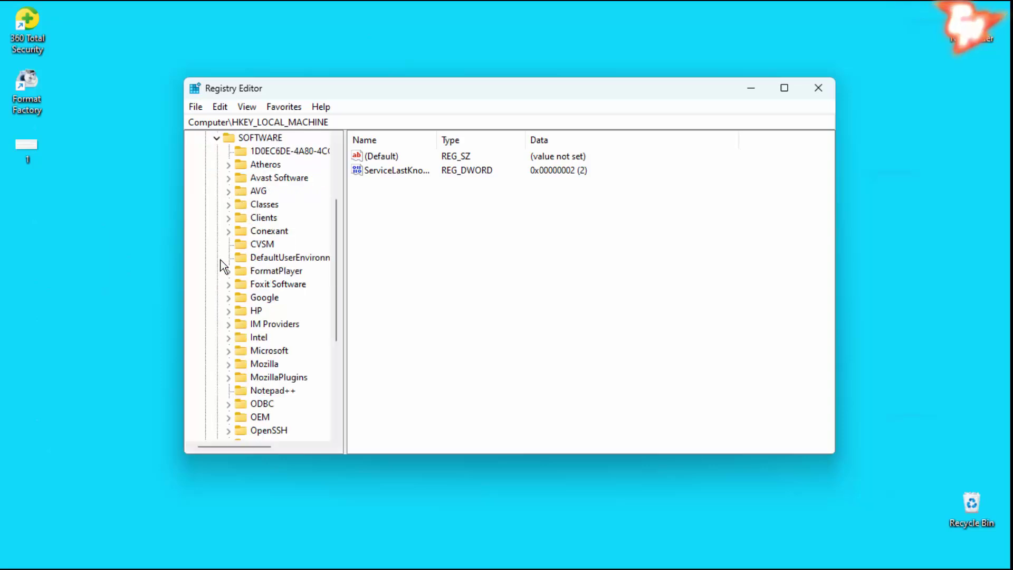
pyautogui.moveTo(339, 207); pyautogui.dragTo(329, 246)
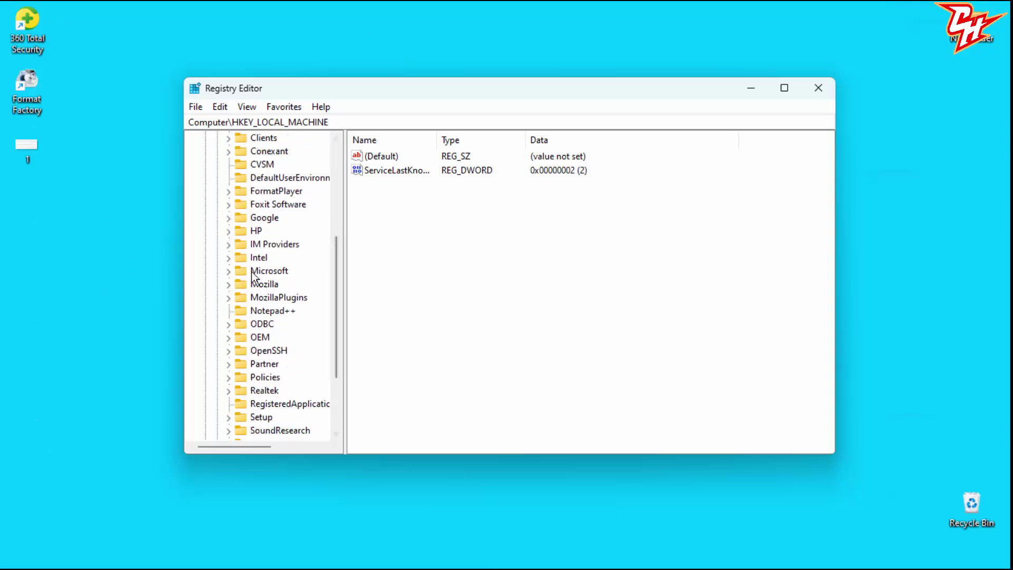
pyautogui.click(228, 275)
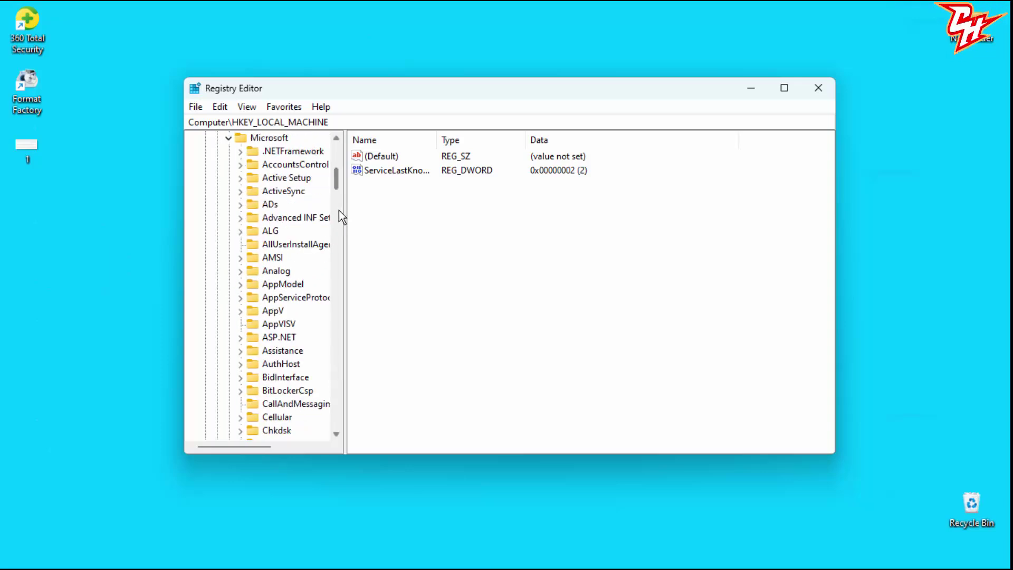
pyautogui.moveTo(340, 170); pyautogui.dragTo(338, 370)
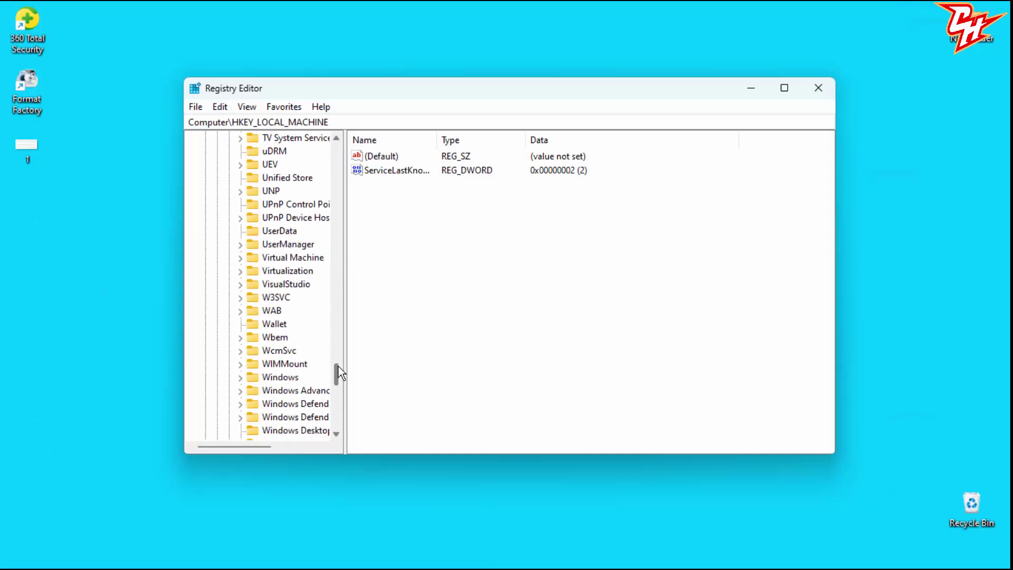
pyautogui.click(283, 378)
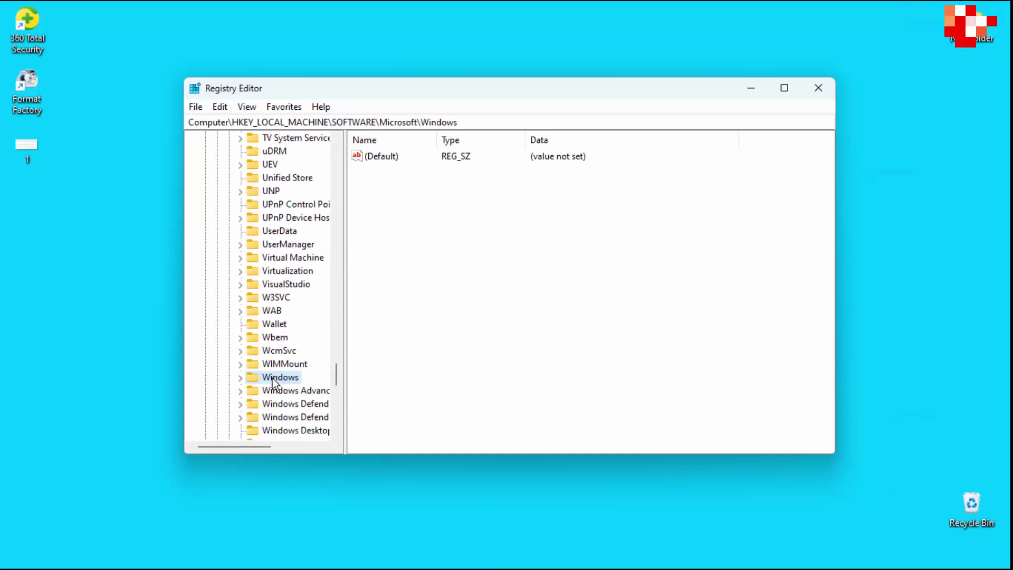
pyautogui.click(241, 378)
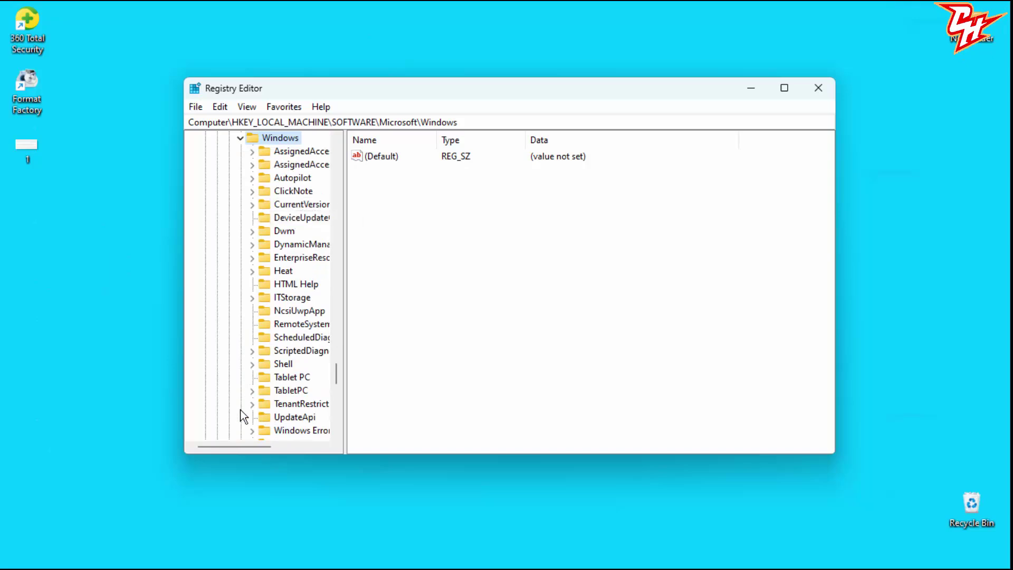
# Expand the CurrentVersion key inside Windows, then select and expand its Explorer subkey
pyautogui.moveTo(229, 443); pyautogui.dragTo(250, 449)
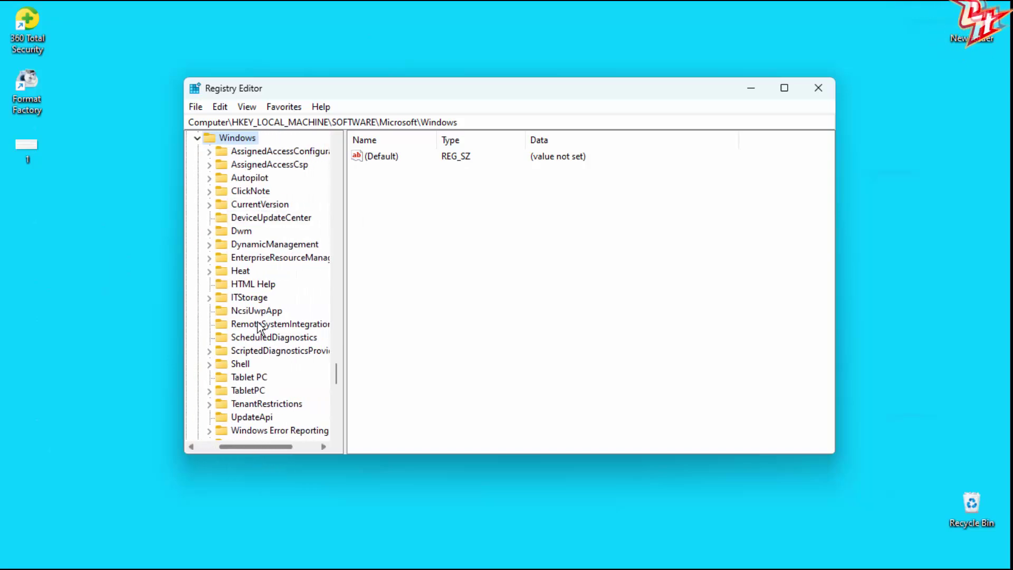
pyautogui.click(209, 205)
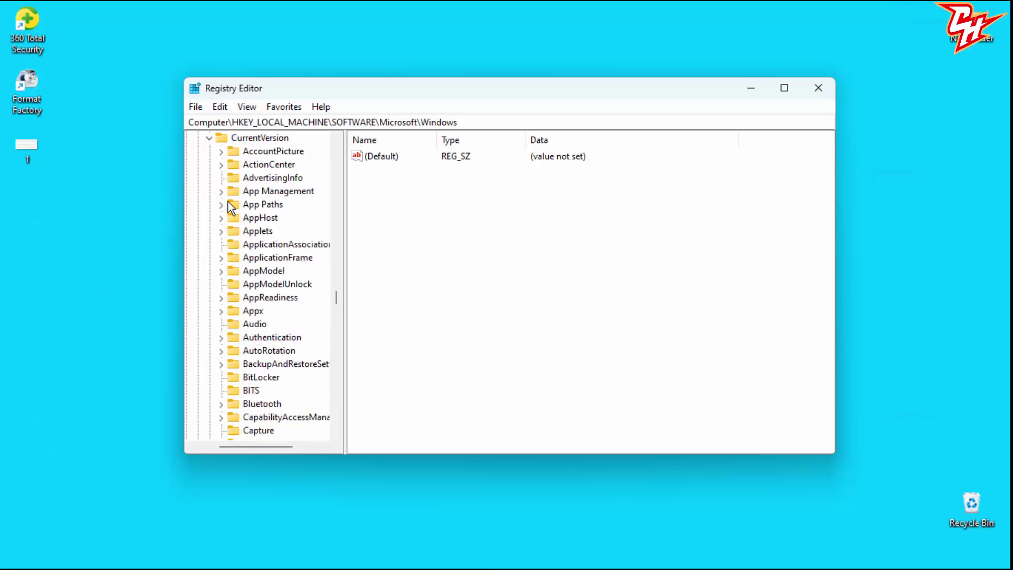
pyautogui.click(255, 141)
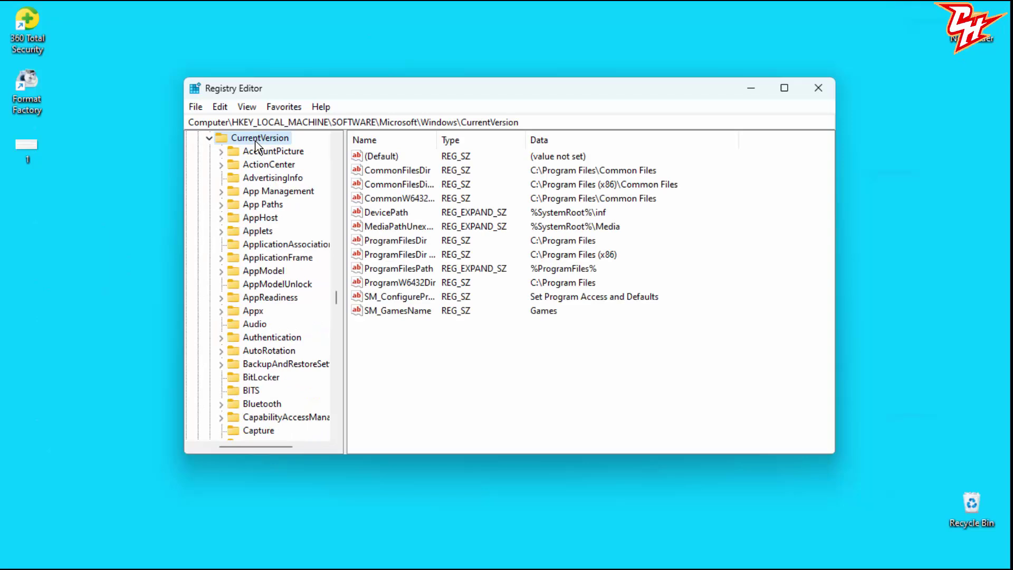
pyautogui.moveTo(337, 296); pyautogui.dragTo(347, 321)
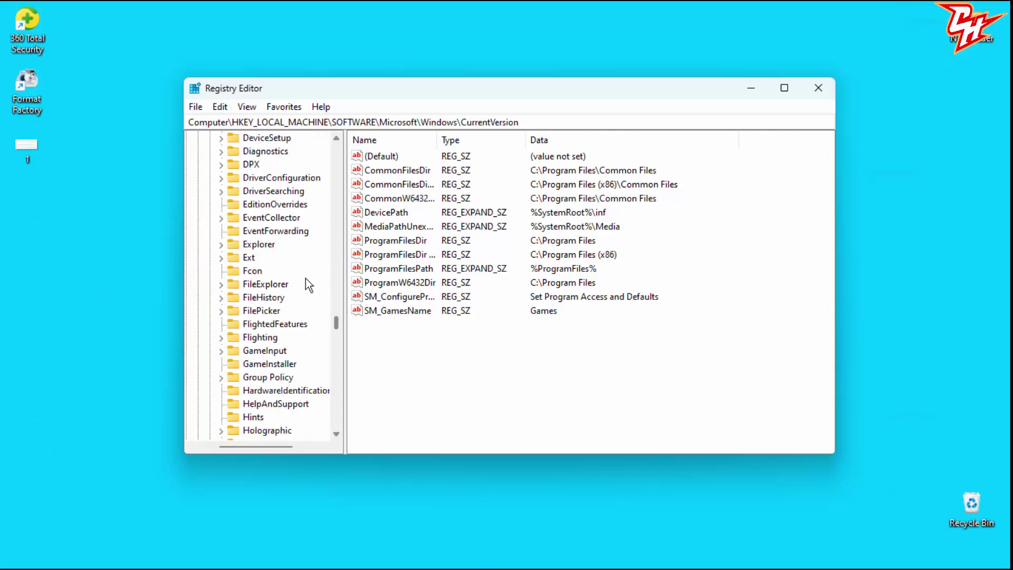
pyautogui.click(259, 245)
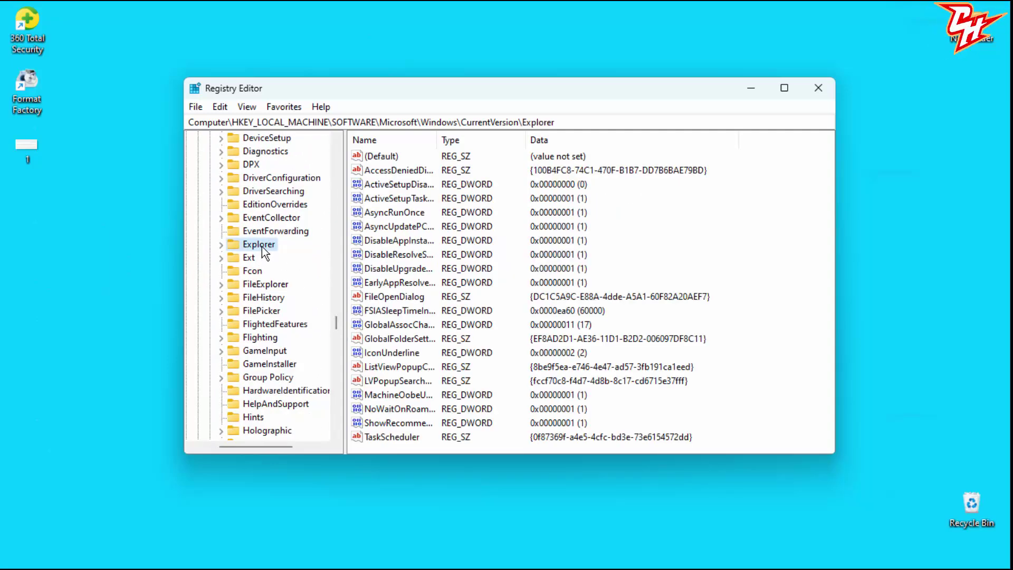
pyautogui.click(221, 245)
# Create a new key named "Shell Icons" under the Explorer key
pyautogui.scroll(3, 318, 233)
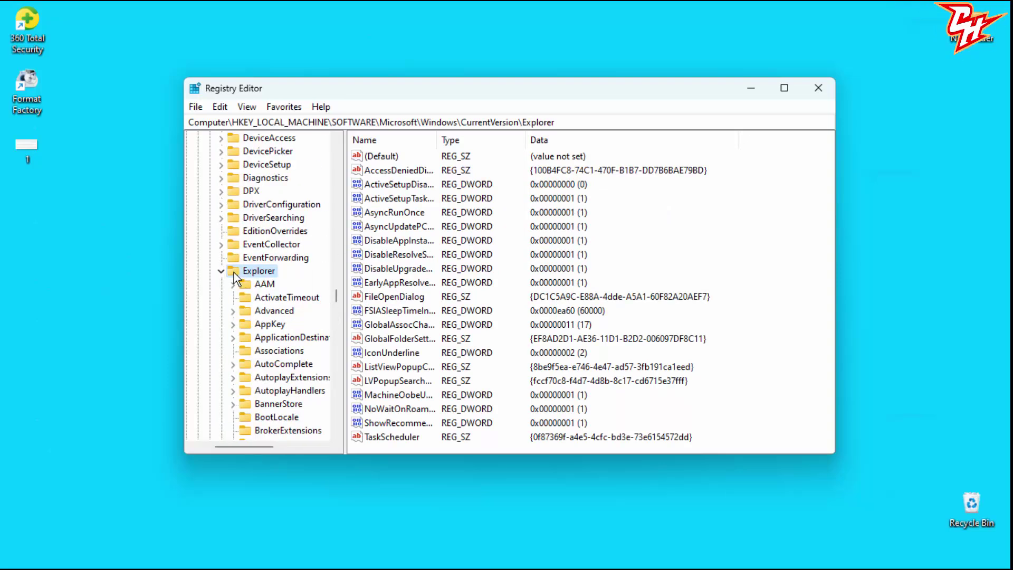
pyautogui.rightClick(233, 272)
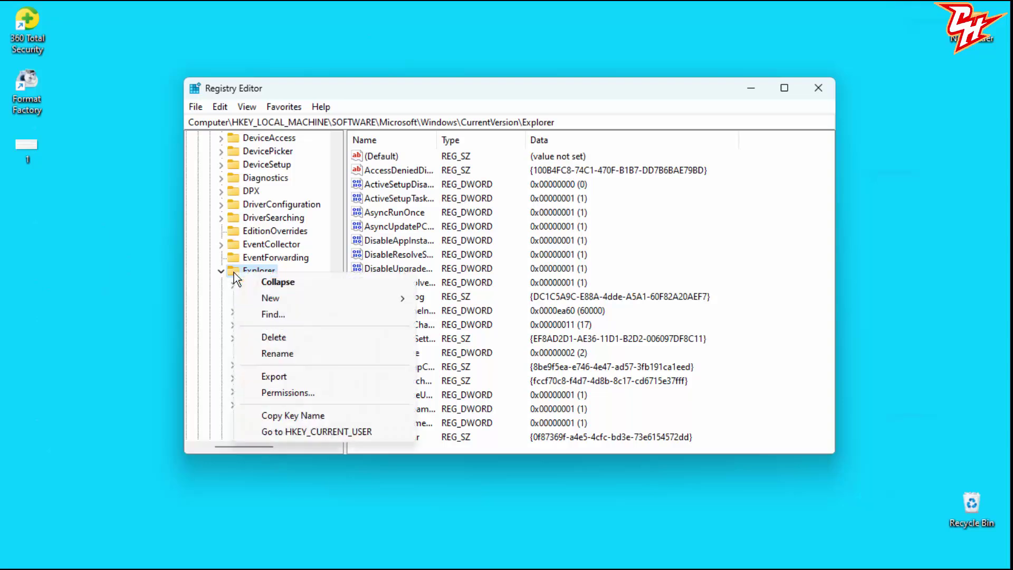
pyautogui.moveTo(382, 293)
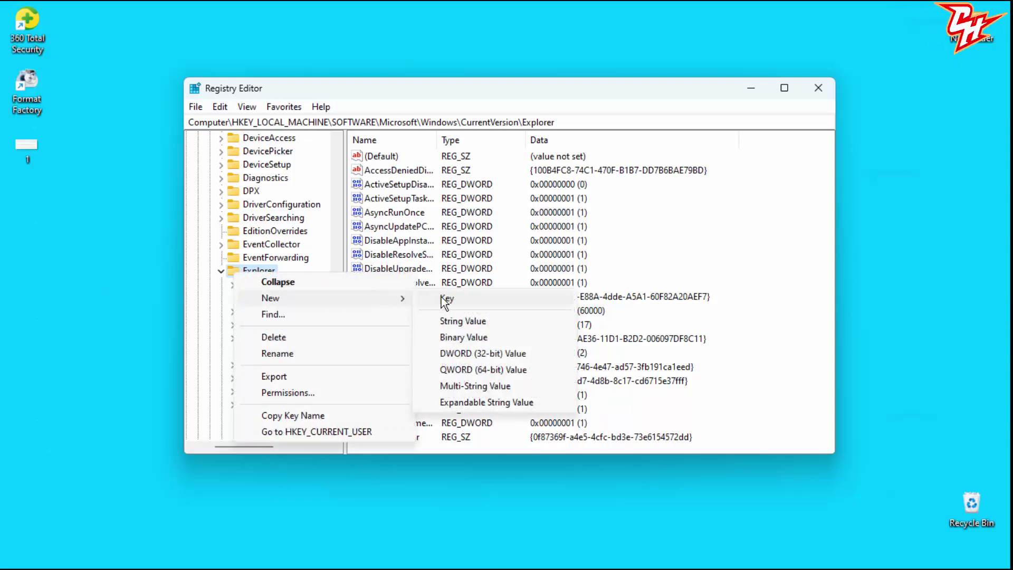
pyautogui.click(467, 299)
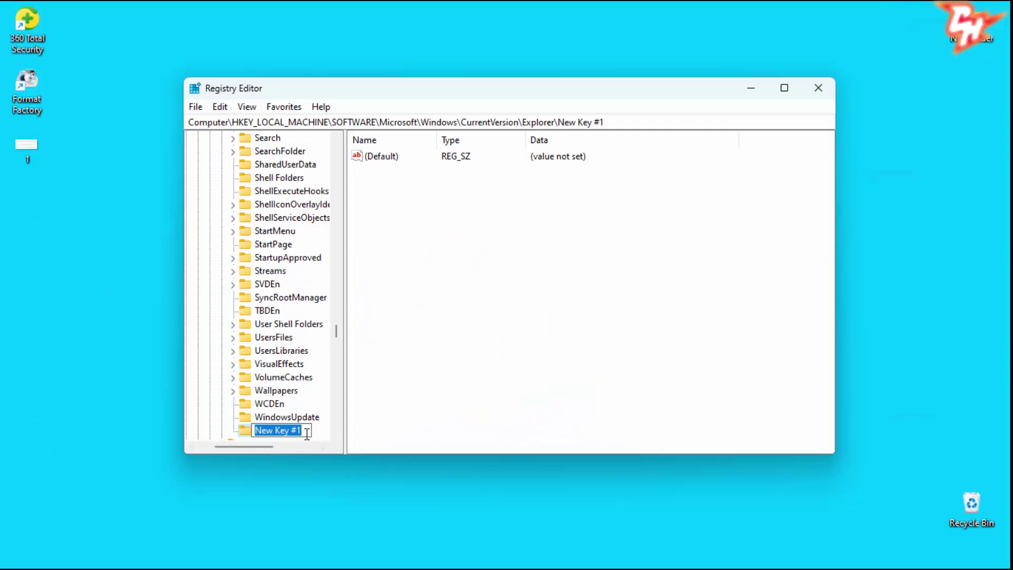
pyautogui.press('BackSpace')
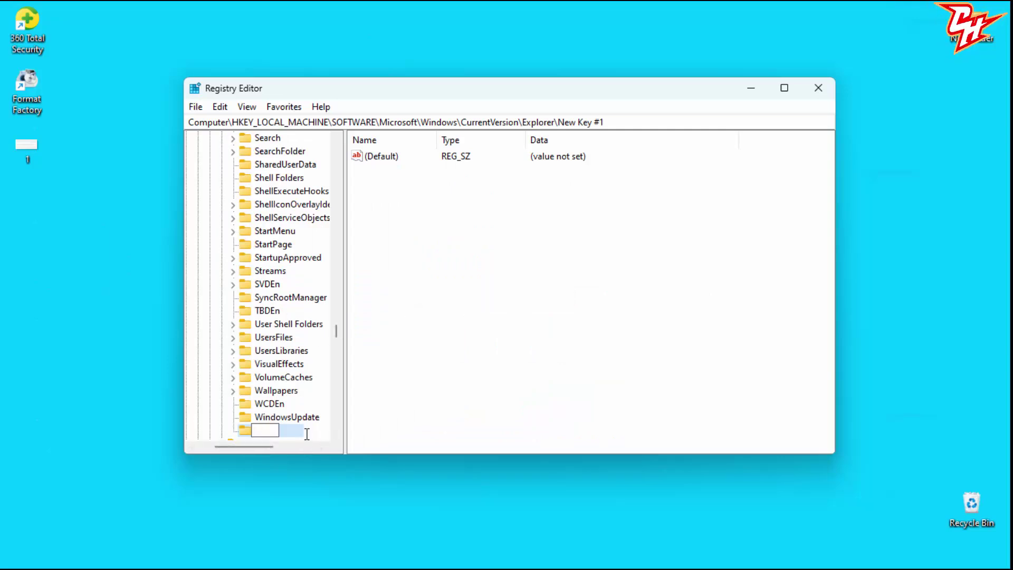
pyautogui.write('Shell Icons')
pyautogui.press('Return')
# Create a new string value named "29" in the Shell Icons key
pyautogui.scroll(-1, 293, 429)
pyautogui.click(427, 231)
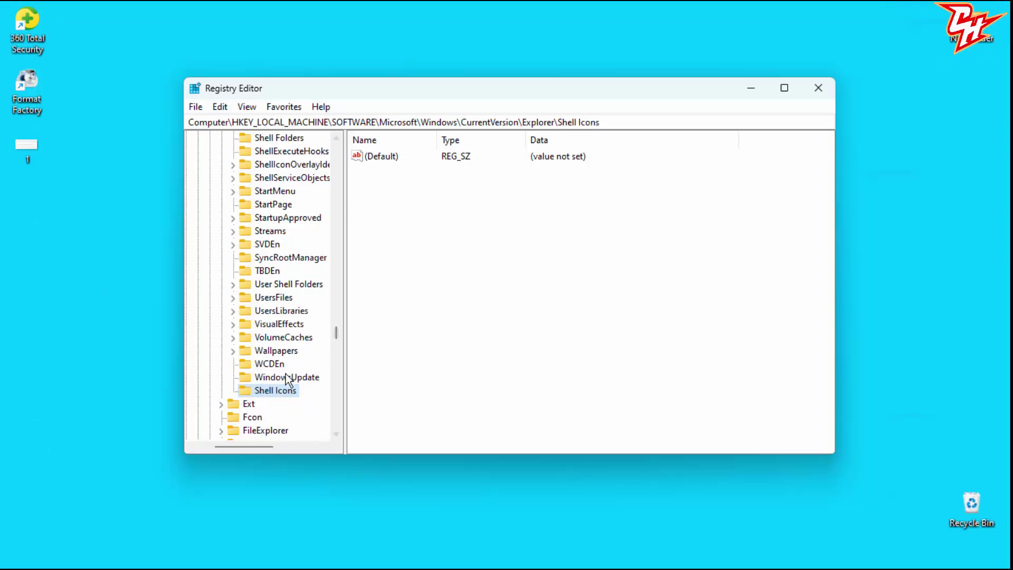
pyautogui.rightClick(391, 220)
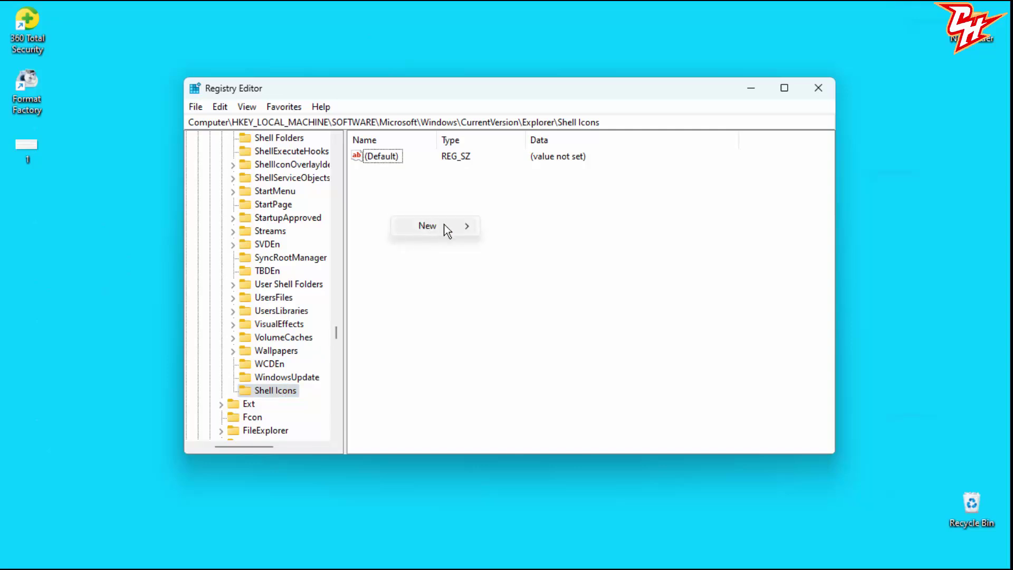
pyautogui.moveTo(435, 227)
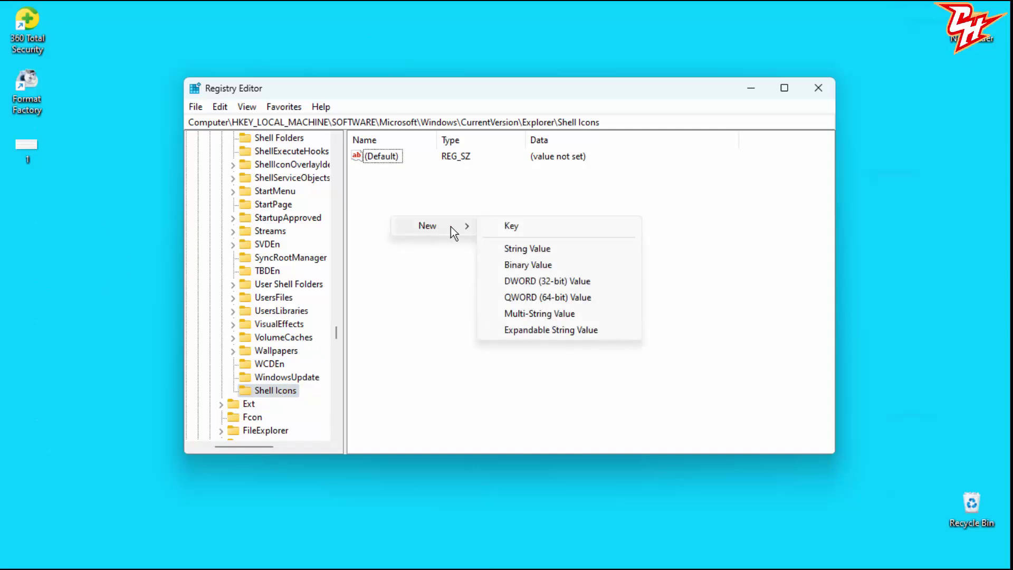
pyautogui.click(547, 253)
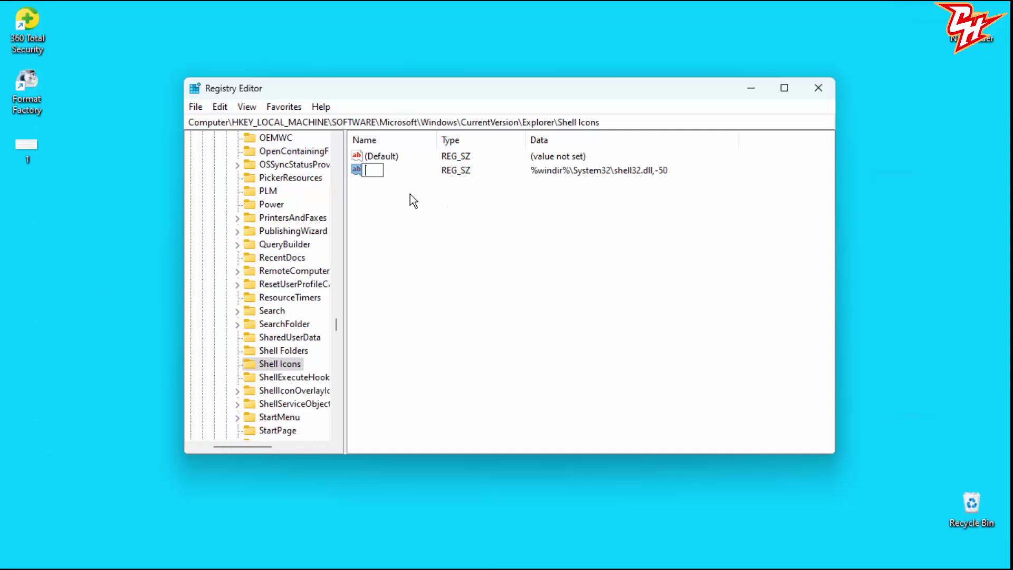
pyautogui.write('29')
pyautogui.press('Return')
# Set the value data of string 29 to "%windir%\System32\shell32.dll,-50"
pyautogui.doubleClick(361, 170)
pyautogui.hotkey('ctrl', 'c')
pyautogui.click(377, 231)
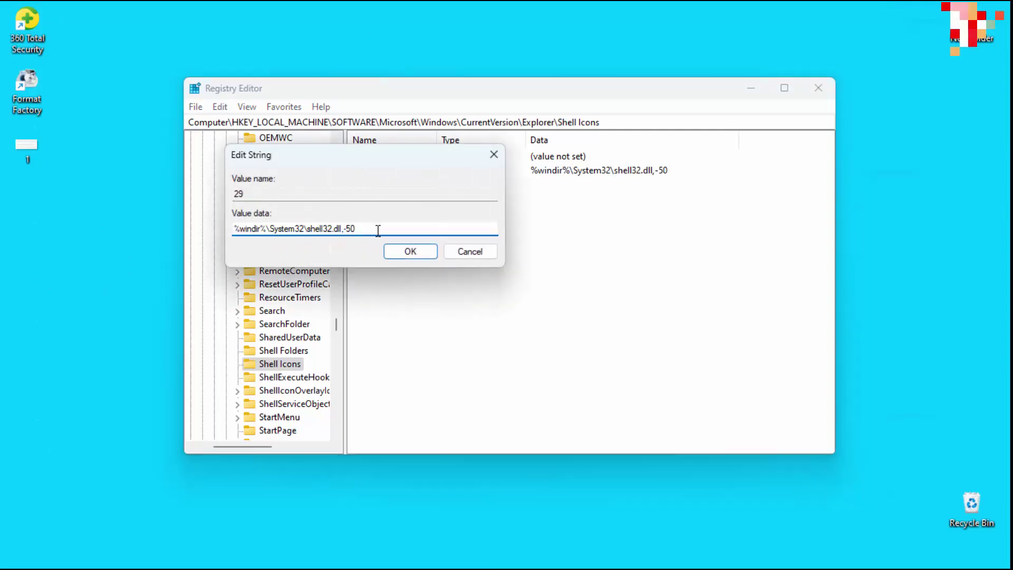
pyautogui.press('BackSpace')
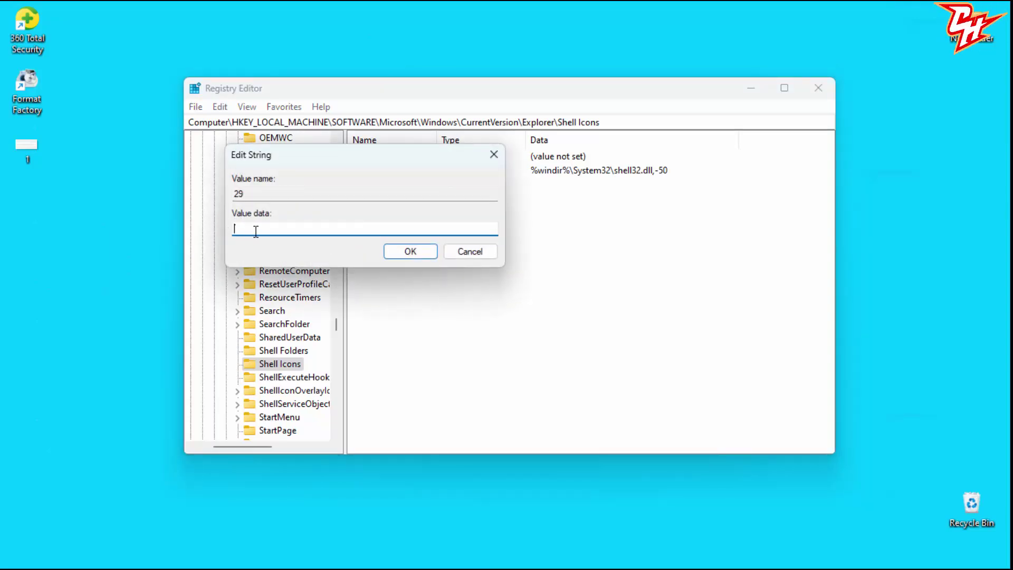
pyautogui.rightClick(254, 230)
pyautogui.click(323, 298)
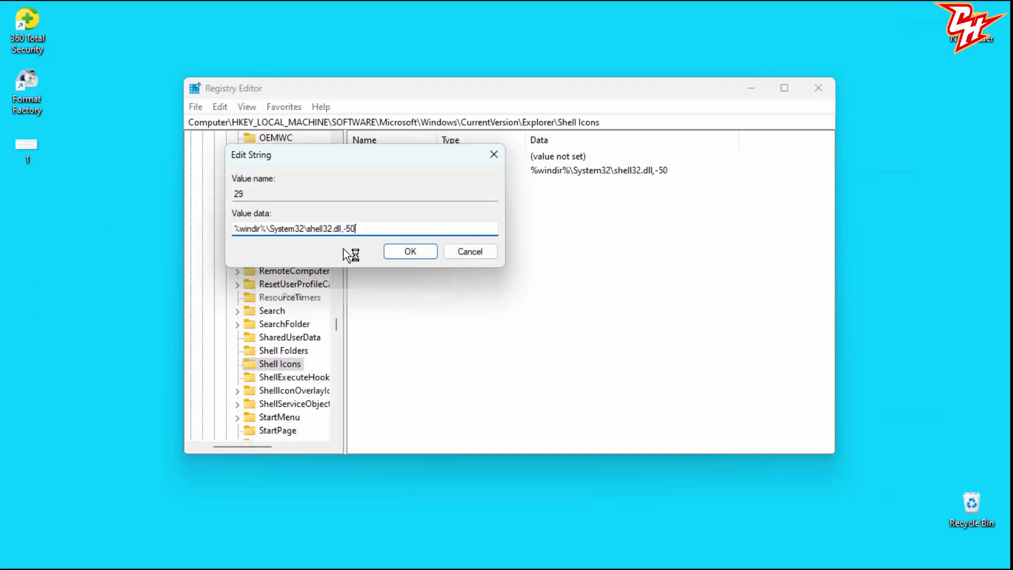
pyautogui.moveTo(369, 229); pyautogui.dragTo(239, 219)
pyautogui.click(407, 252)
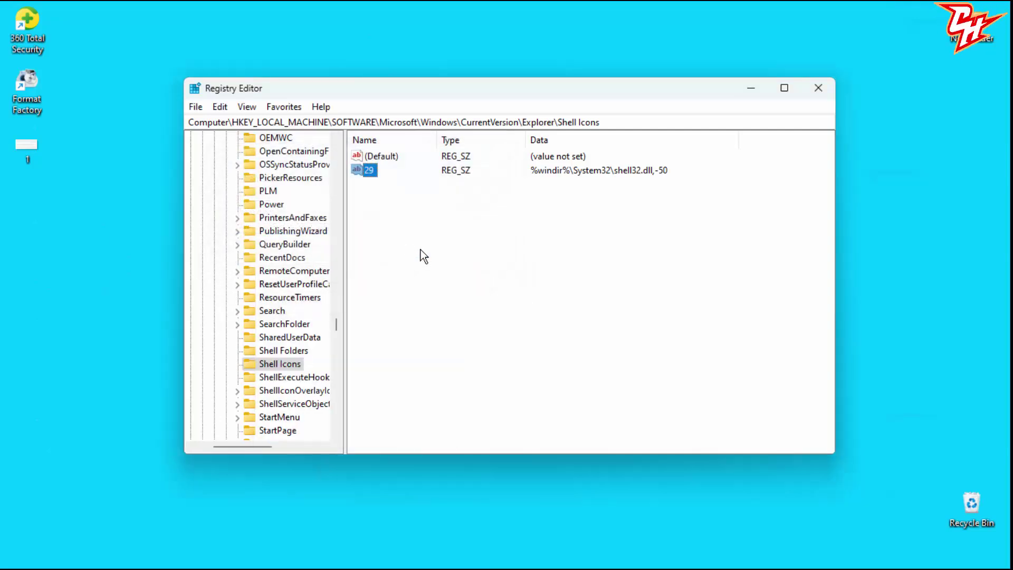
# Collapse the Microsoft and SOFTWARE keys in the registry tree and close Registry Editor
pyautogui.moveTo(336, 324); pyautogui.dragTo(339, 144)
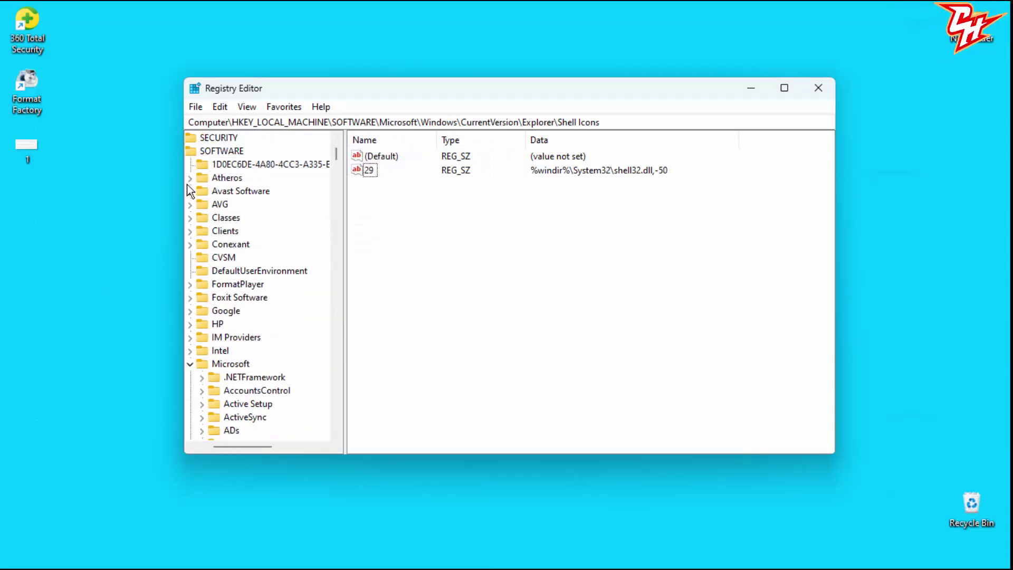
pyautogui.click(191, 362)
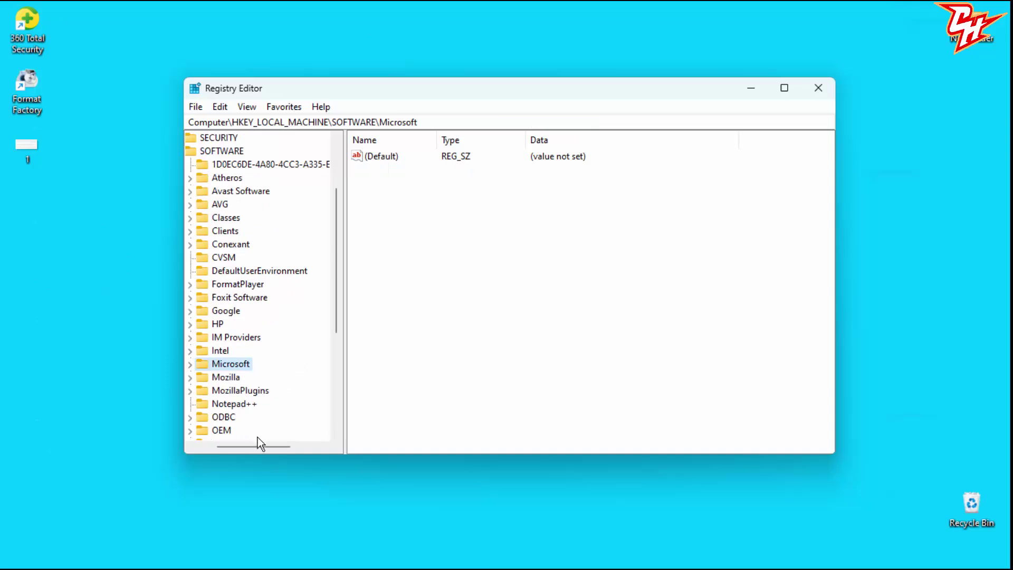
pyautogui.moveTo(258, 445); pyautogui.dragTo(207, 446)
pyautogui.click(217, 152)
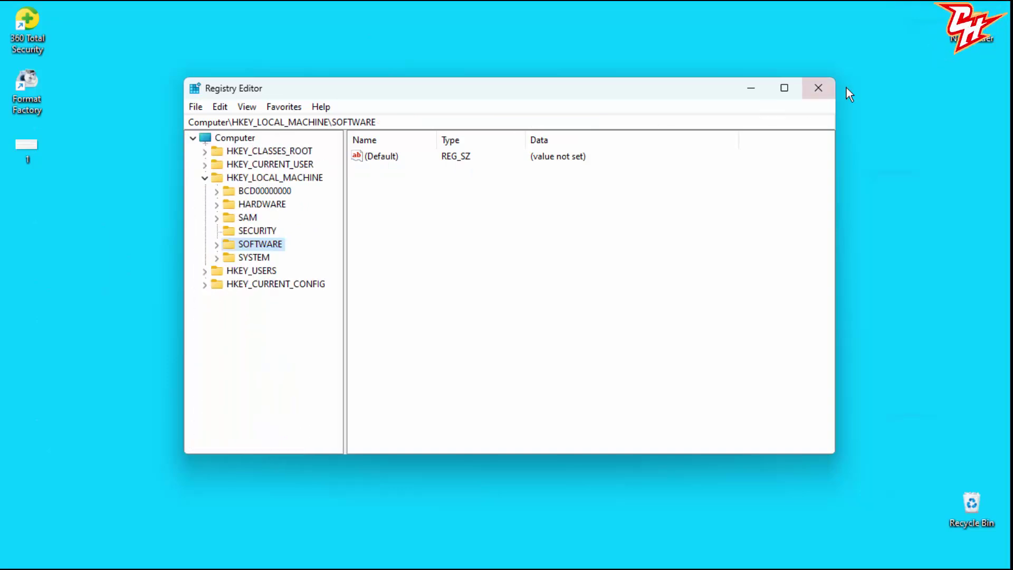
pyautogui.click(819, 88)
pyautogui.moveTo(80, 16); pyautogui.dragTo(7, 152)
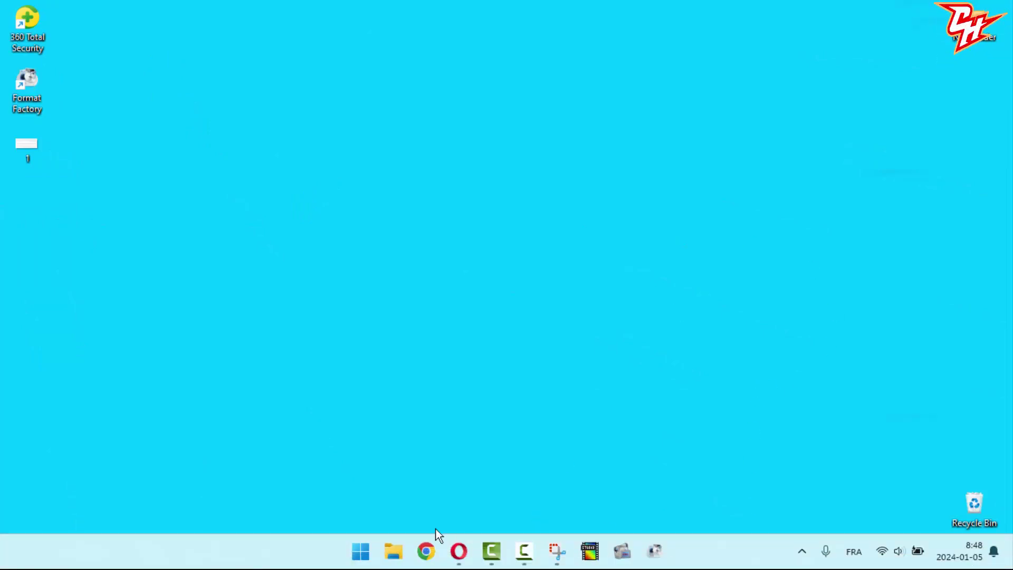
# Open Task Manager and filter its processes by "exp"
pyautogui.rightClick(361, 555)
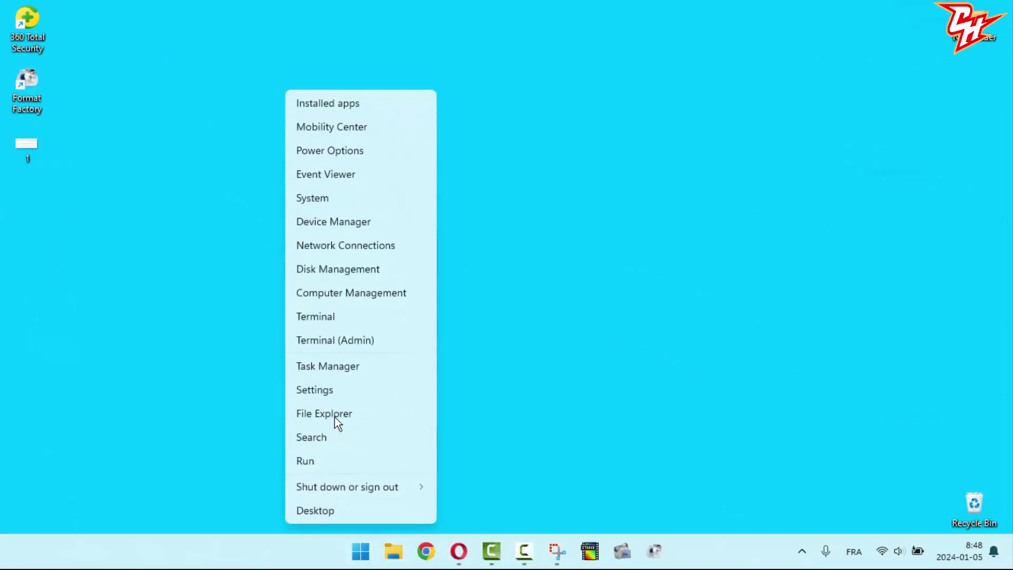
pyautogui.click(328, 371)
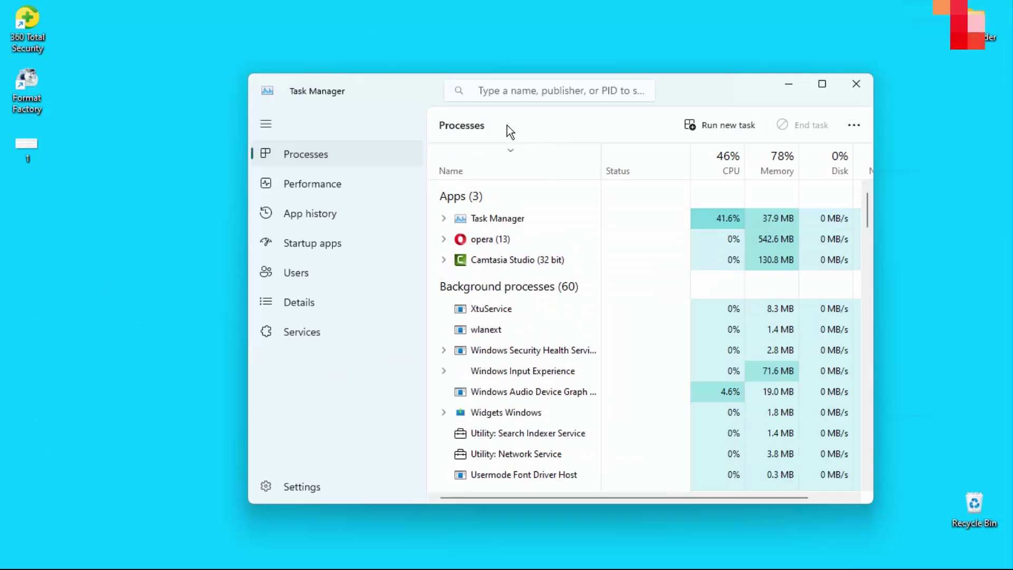
pyautogui.click(543, 90)
pyautogui.write('exp')
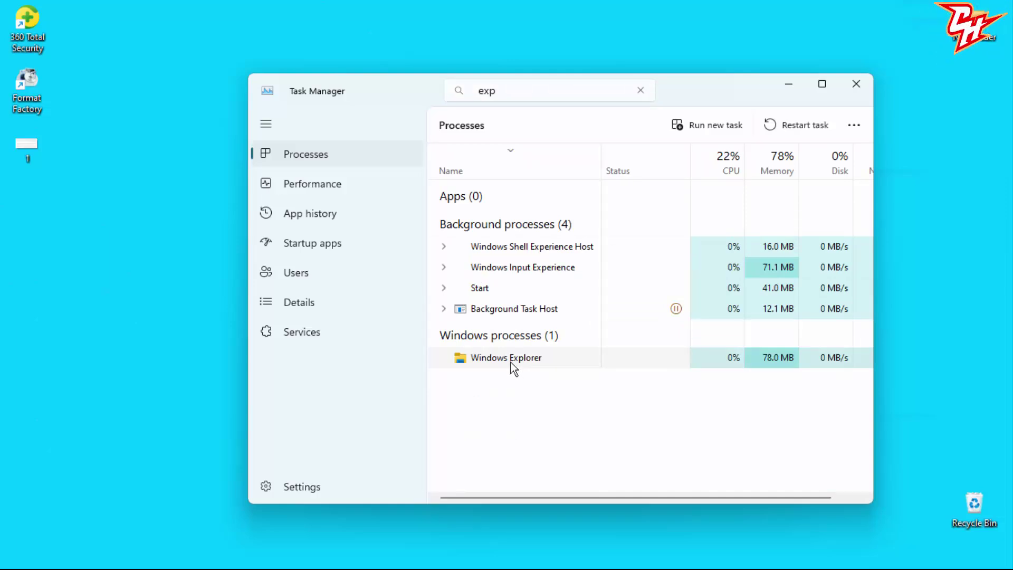
# Restart the Windows Explorer process and close Task Manager
pyautogui.click(799, 128)
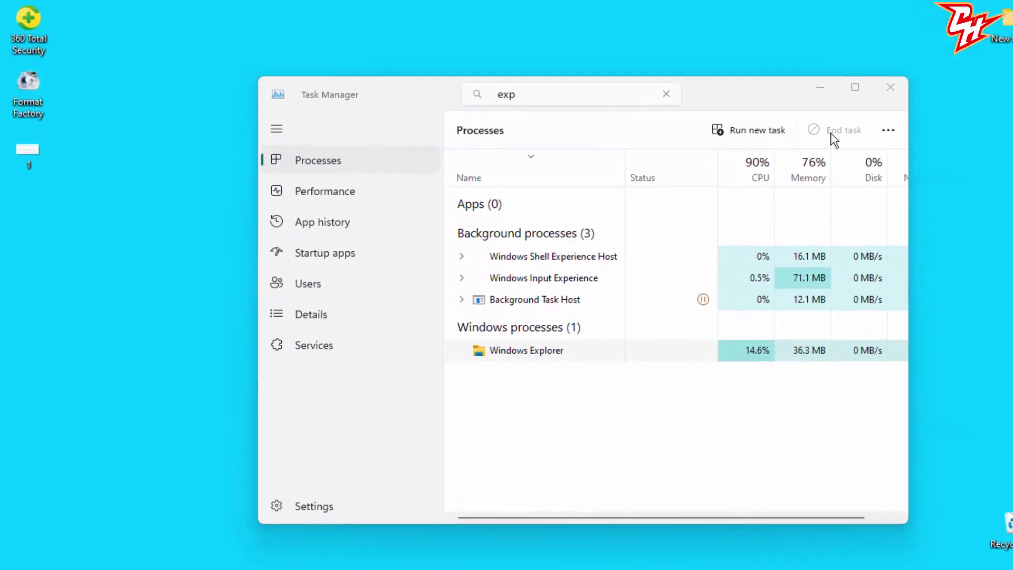
pyautogui.click(889, 86)
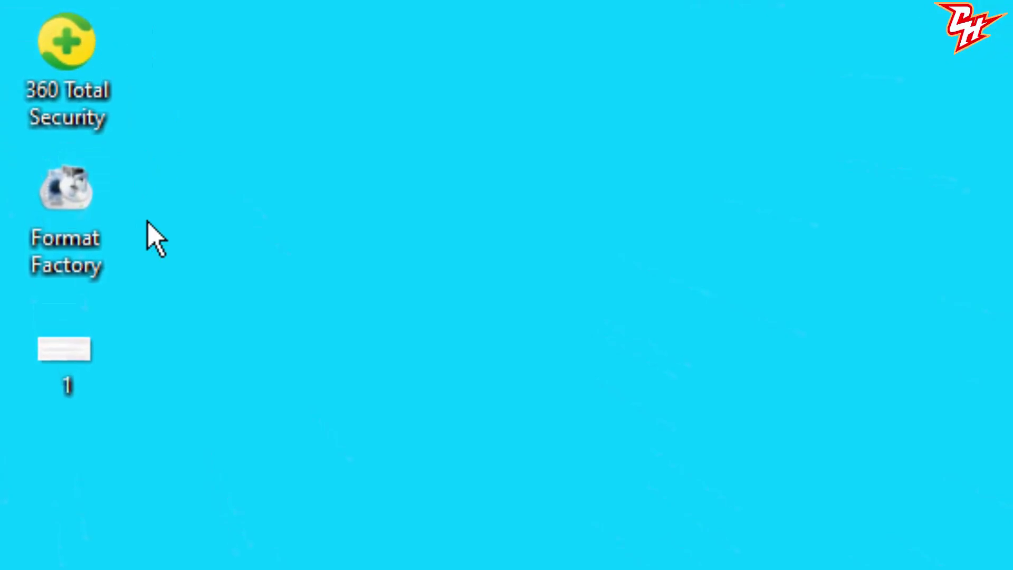
pyautogui.moveTo(176, 215); pyautogui.dragTo(306, 174)
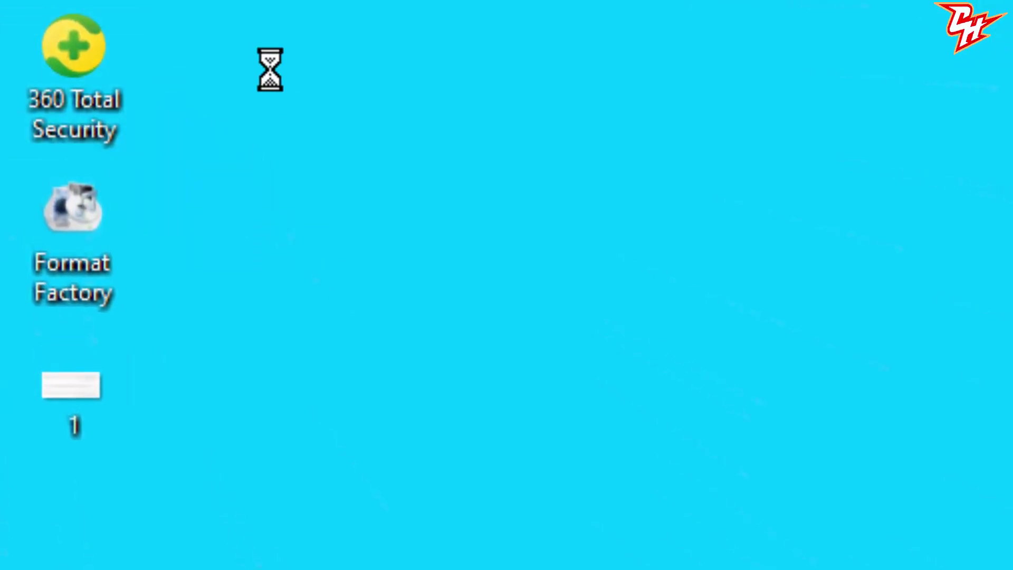